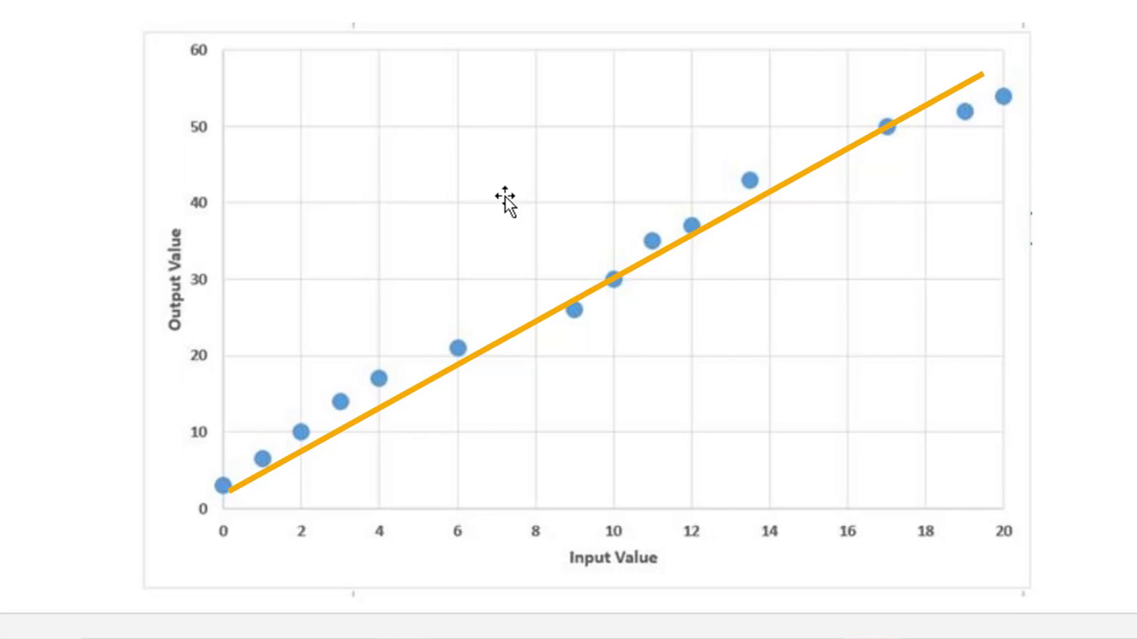
# Open the Windows search panel from the taskbar over the Word chart
pyautogui.click(66, 633)
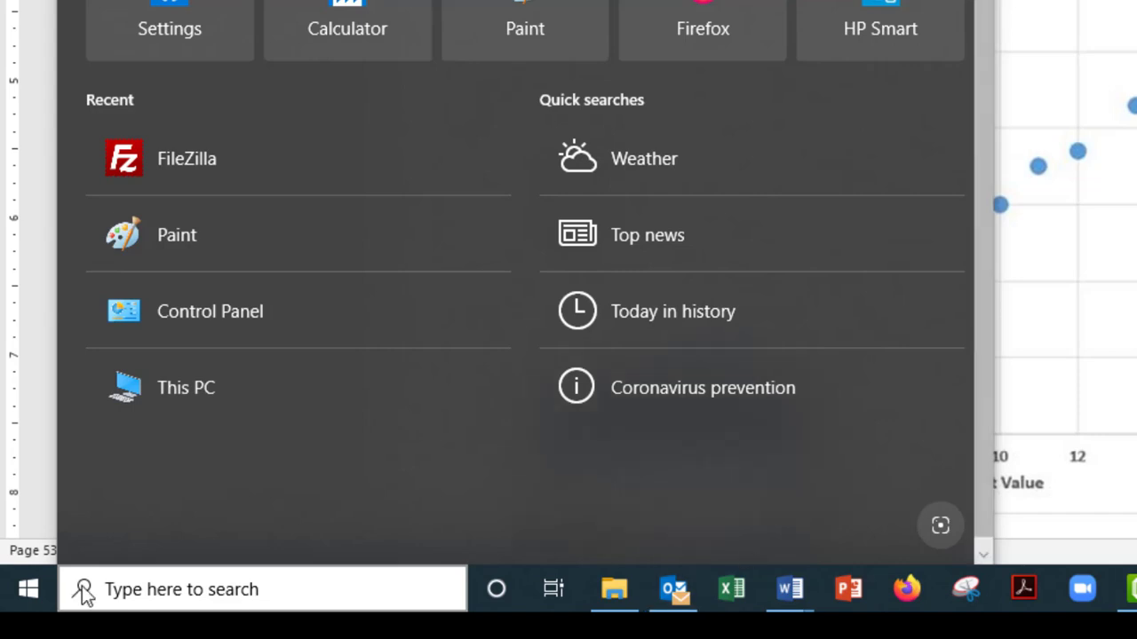
# Search for 'snipping' and launch the Snipping Tool app
pyautogui.click(130, 591)
pyautogui.write('snipping')
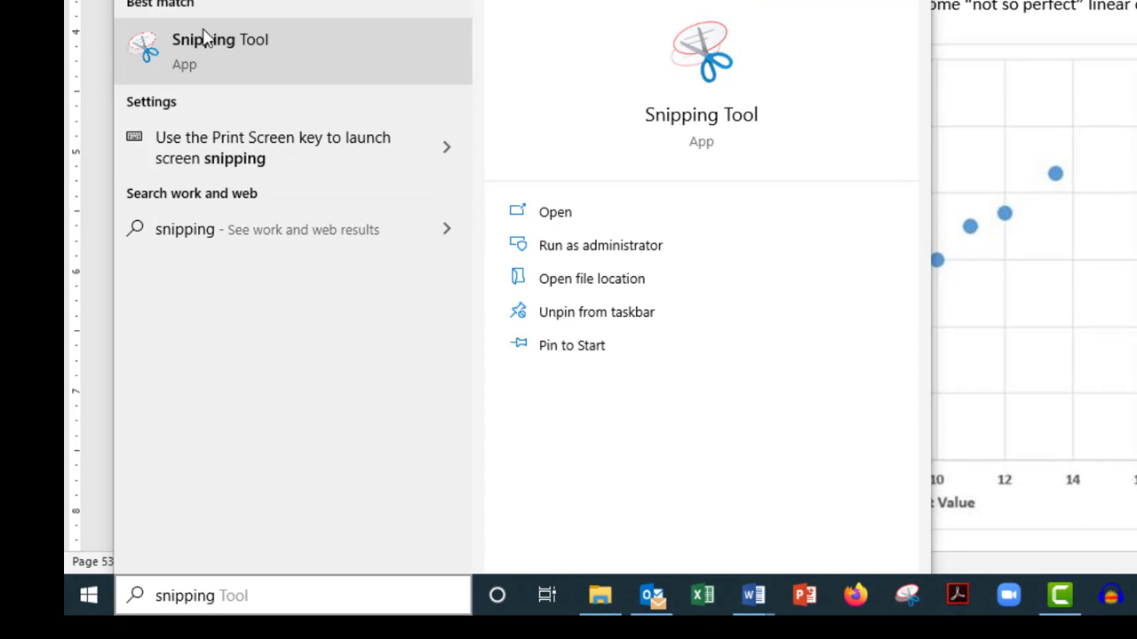
pyautogui.click(195, 28)
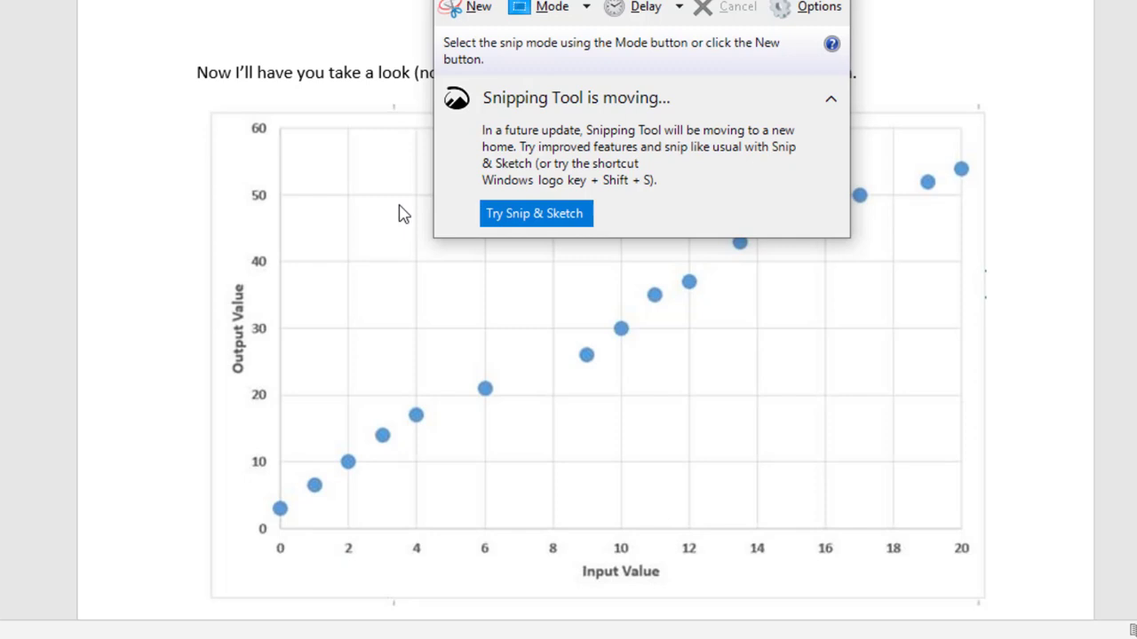
# Snip the scatter chart region and maximize the Snipping Tool window
pyautogui.click(451, 13)
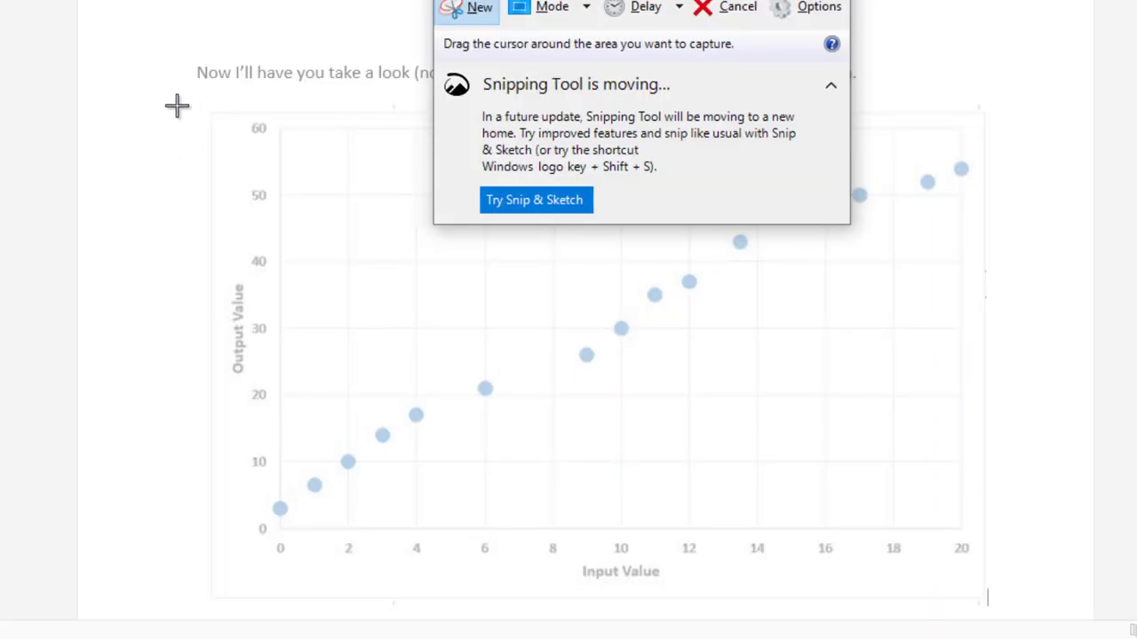
pyautogui.moveTo(177, 96); pyautogui.dragTo(1004, 619)
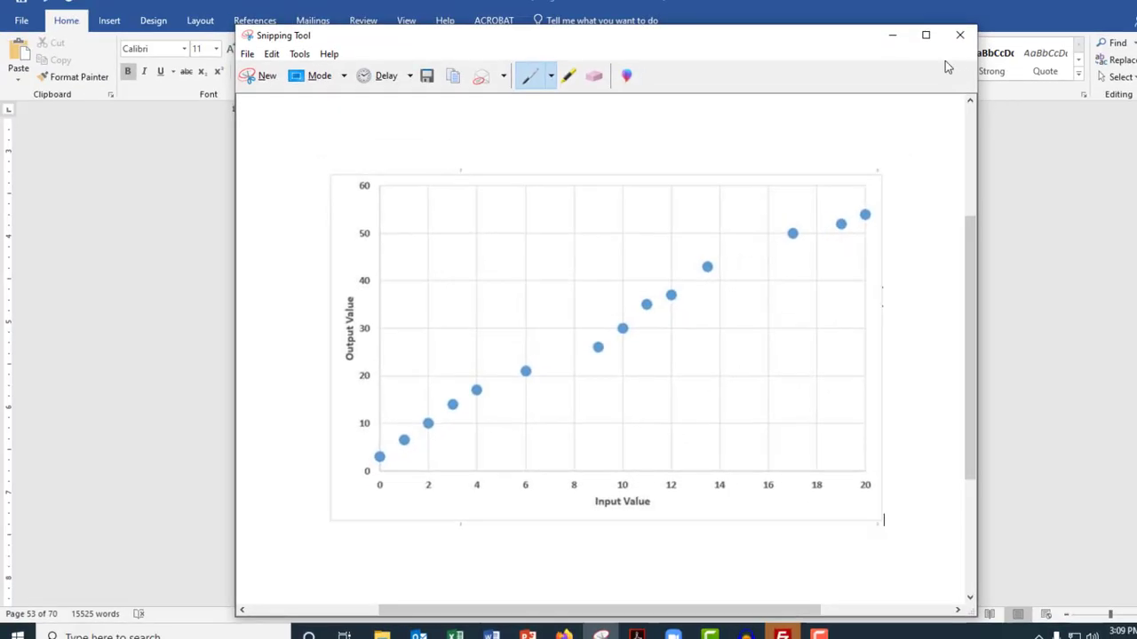
pyautogui.click(924, 40)
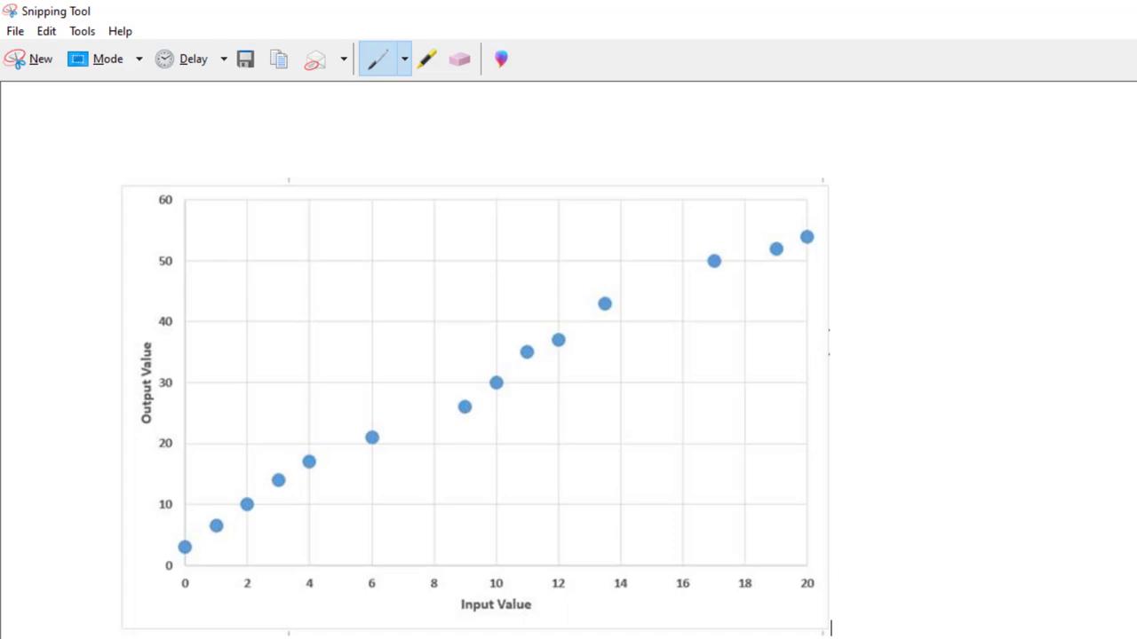
pyautogui.click(405, 61)
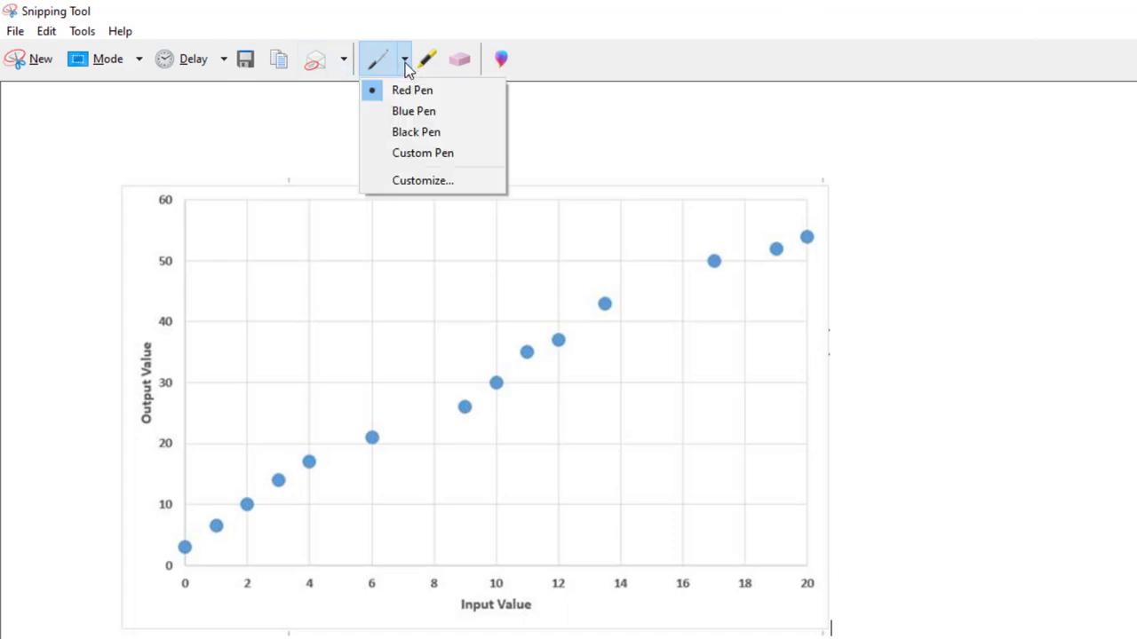
pyautogui.click(407, 111)
pyautogui.moveTo(146, 584); pyautogui.dragTo(905, 194)
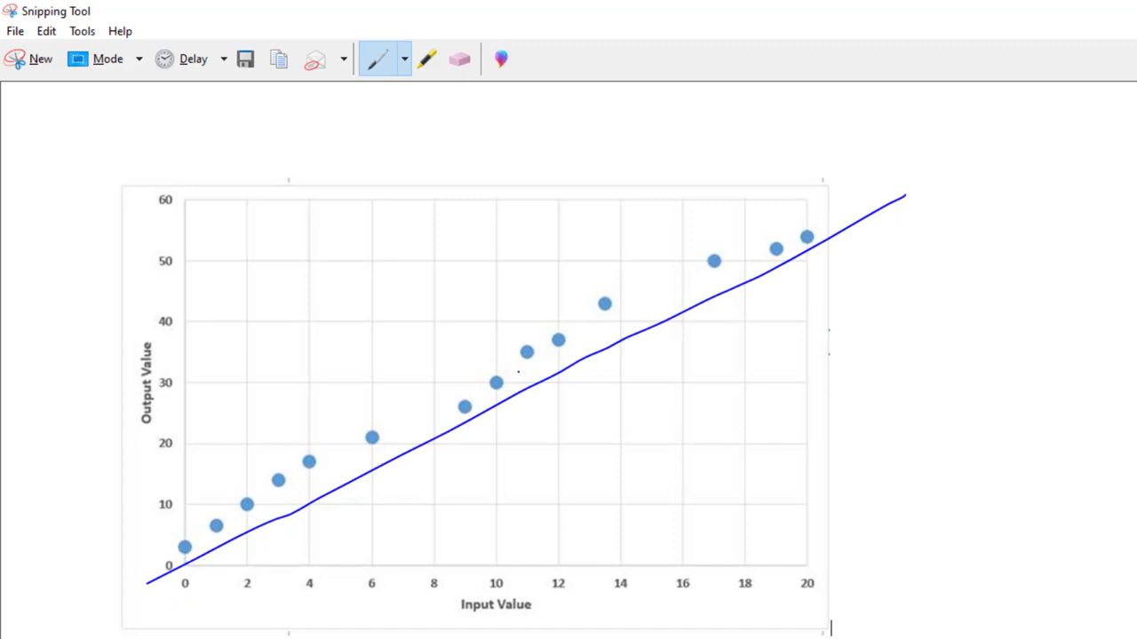
pyautogui.click(460, 59)
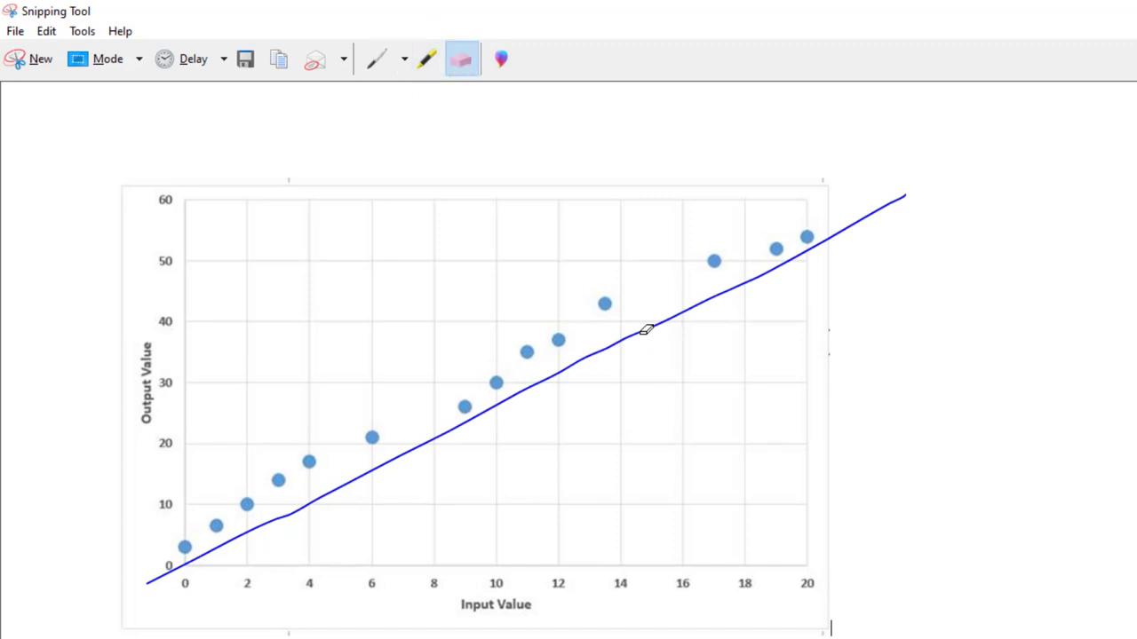
pyautogui.click(646, 329)
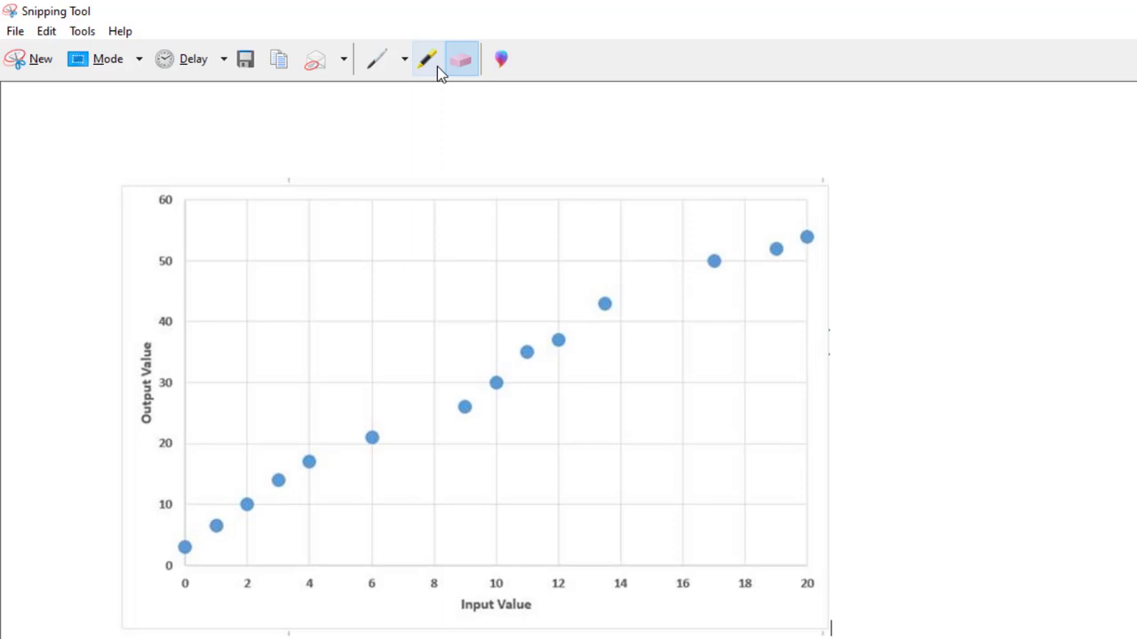
pyautogui.rightClick(471, 329)
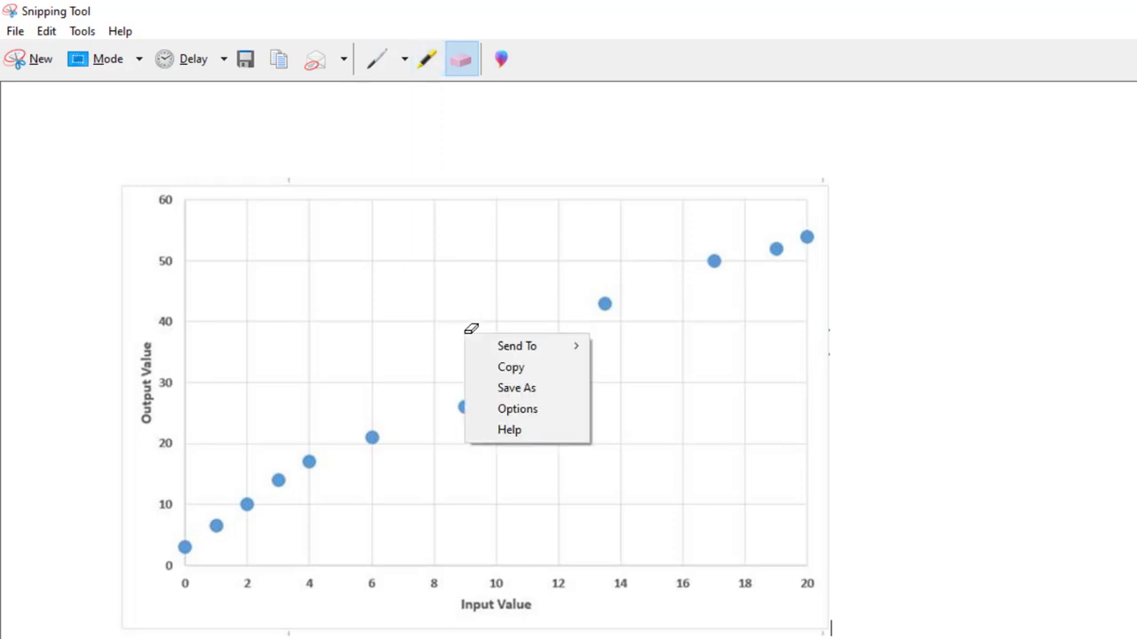
pyautogui.click(548, 384)
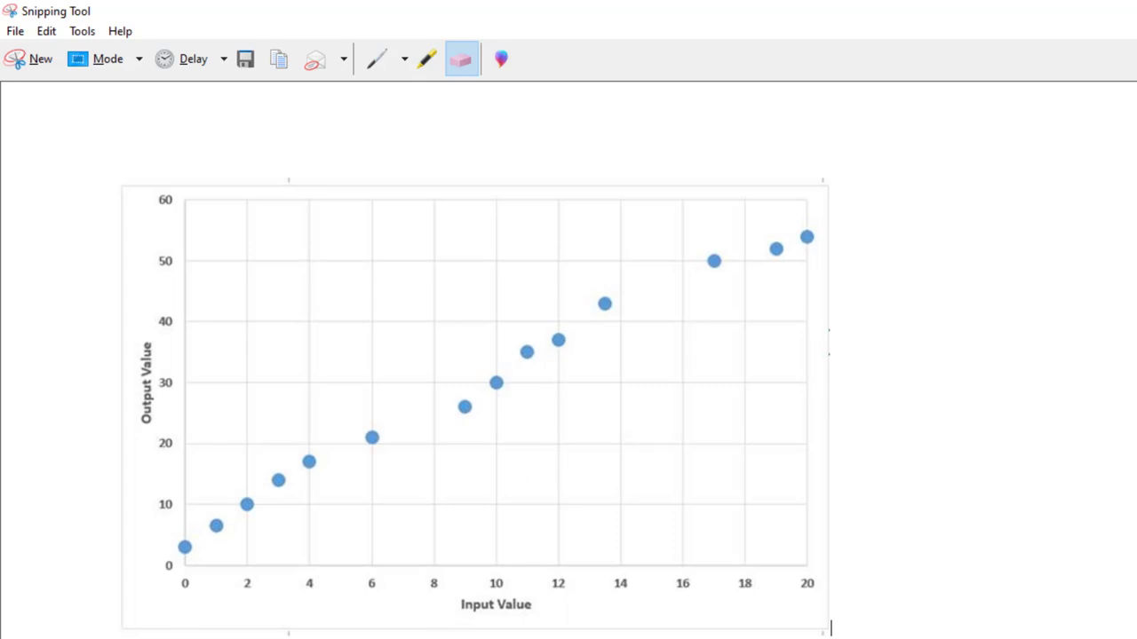
# Search the Start menu for 'pai' and launch Paint
pyautogui.press('super')
pyautogui.write('pa')
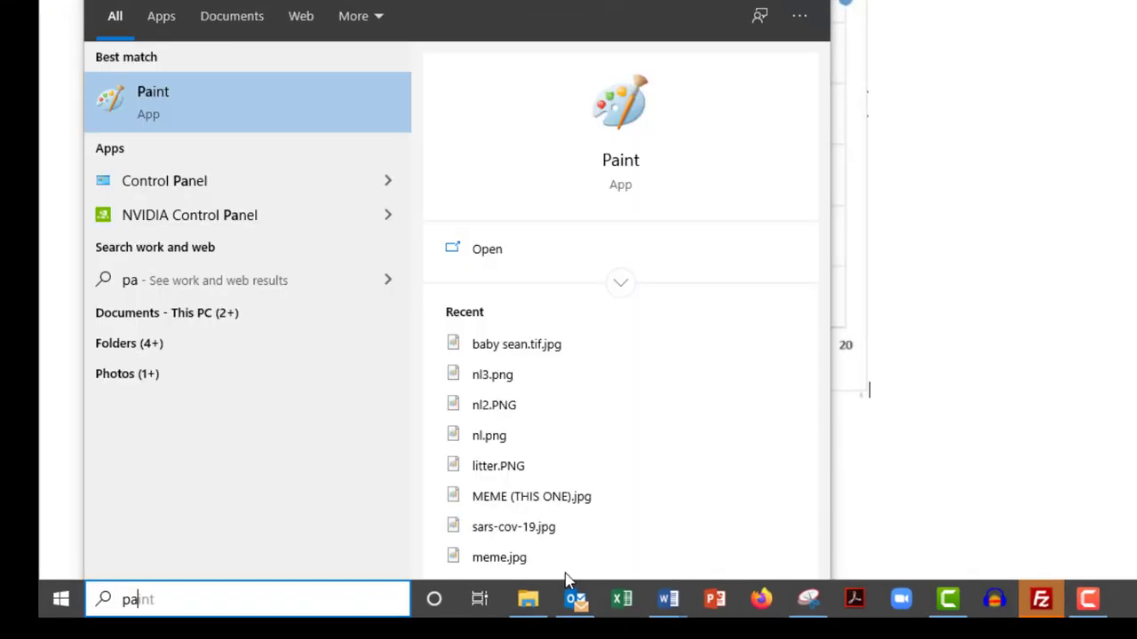
pyautogui.write('i')
pyautogui.click(220, 120)
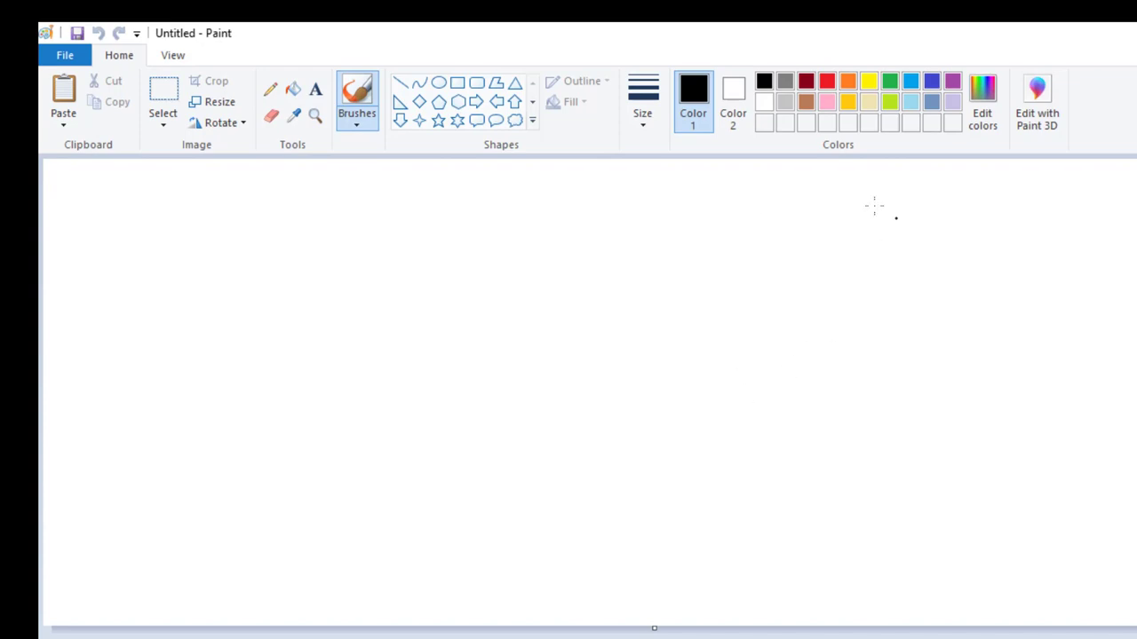
# Paste the chart snip into the blank canvas and shrink the canvas to the chart's width
pyautogui.click(296, 369)
pyautogui.hotkey('ctrl', 'v')
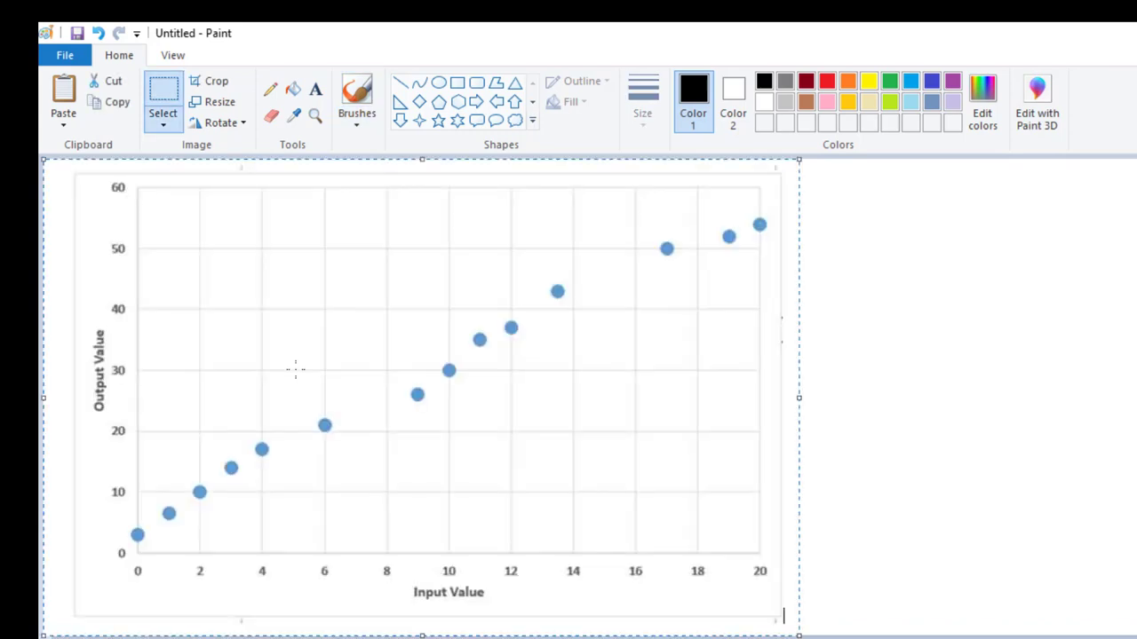
pyautogui.click(654, 636)
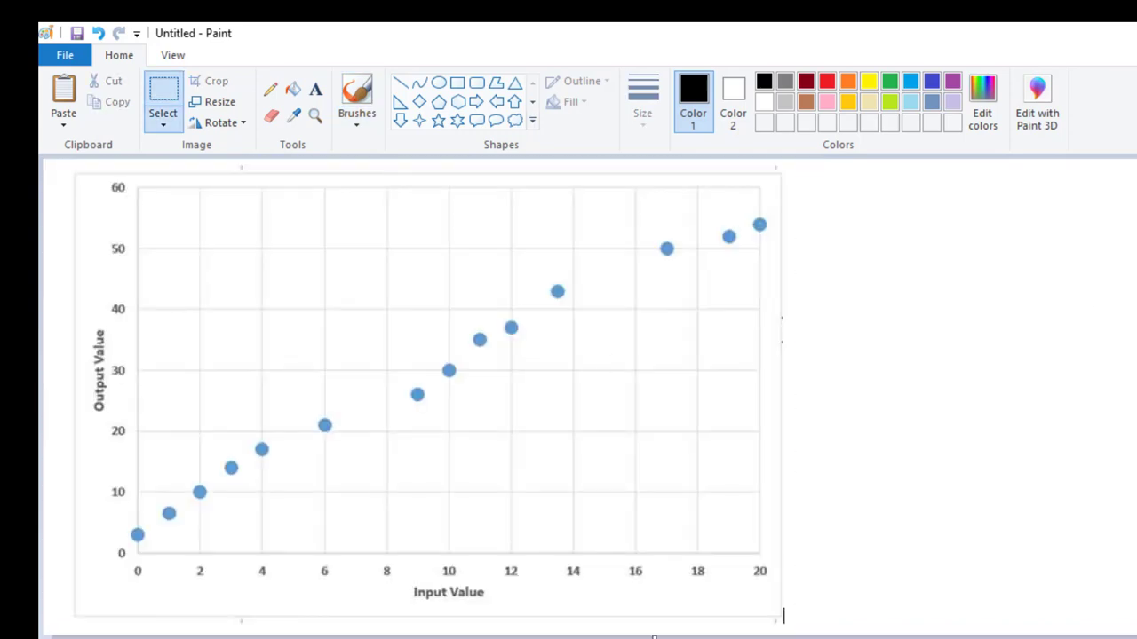
pyautogui.moveTo(1135, 400); pyautogui.dragTo(783, 401)
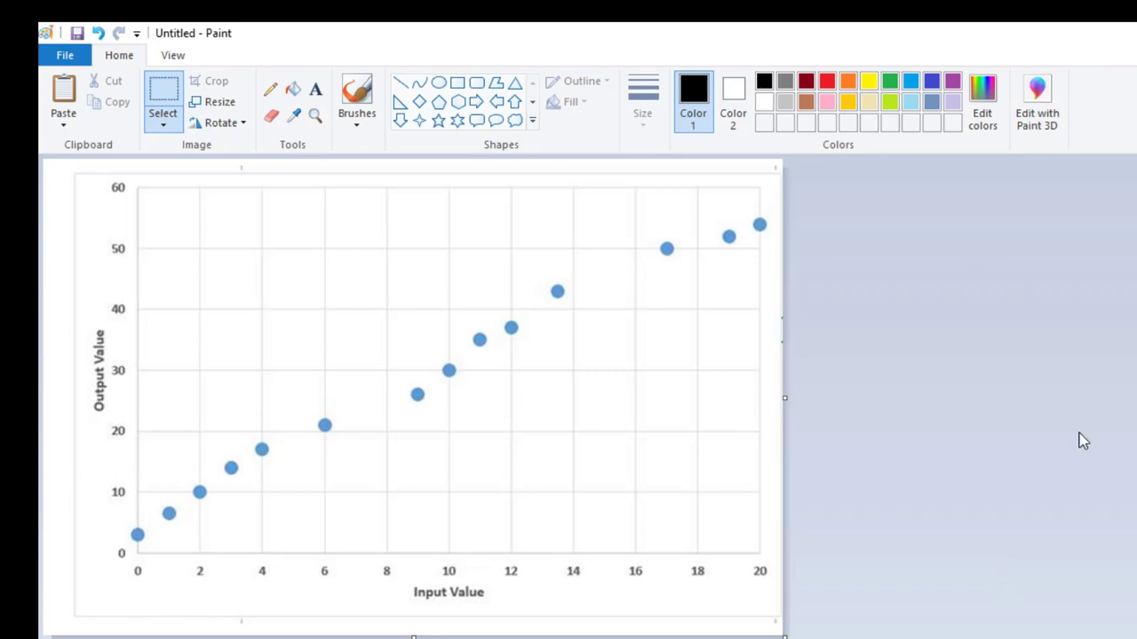
# Choose the Line shape with red as the drawing colour
pyautogui.click(402, 85)
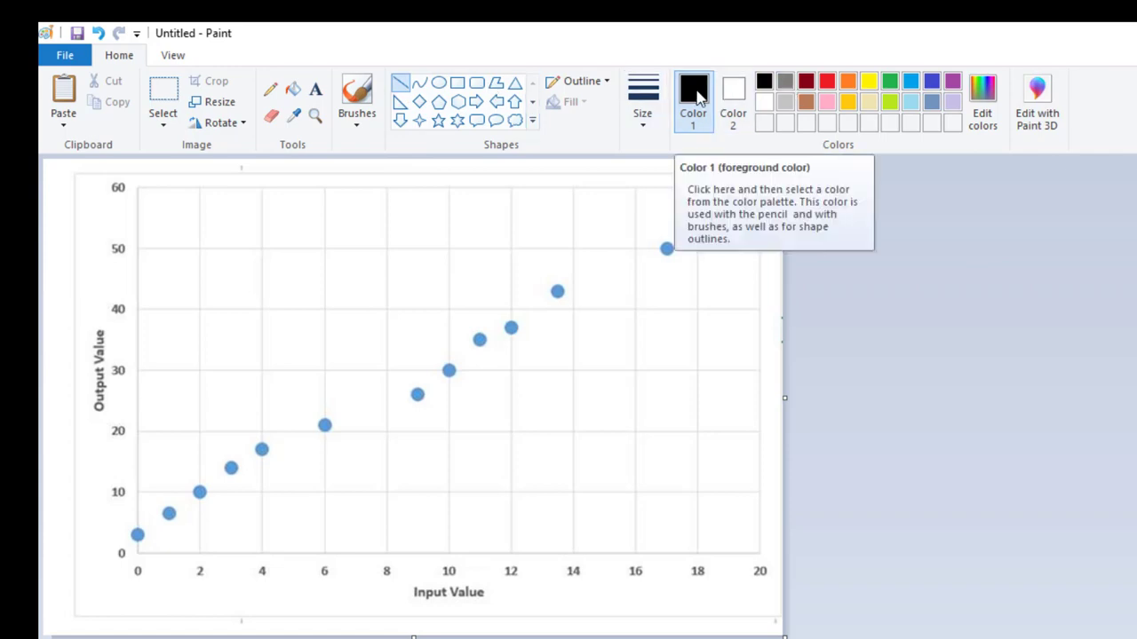
pyautogui.click(827, 83)
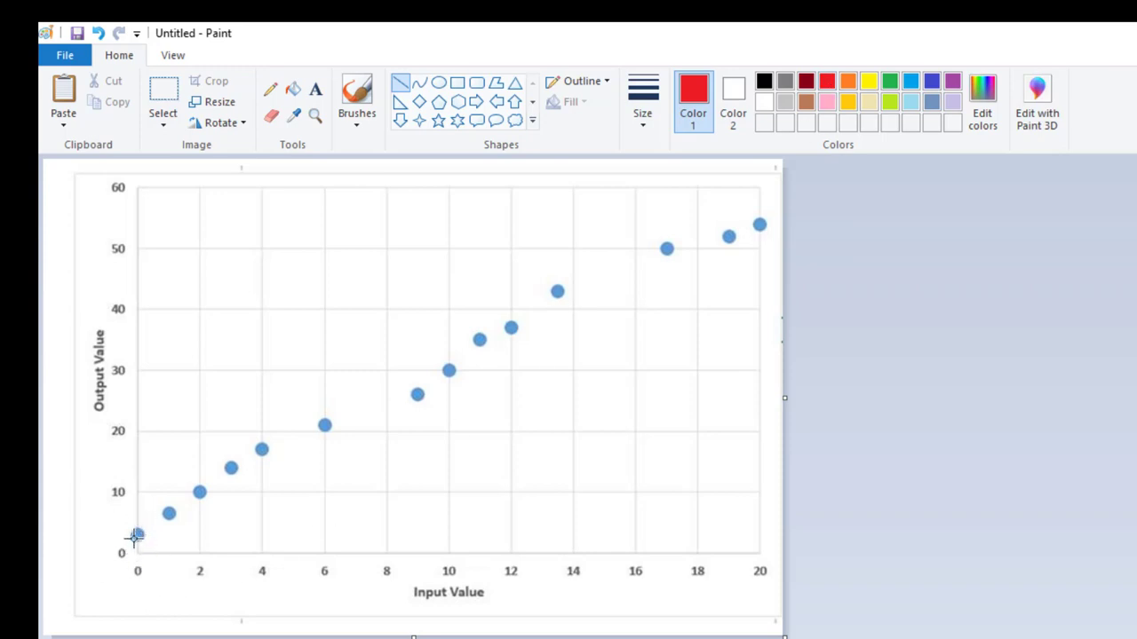
# Draw a red line from the chart origin up past the last data point
pyautogui.moveTo(133, 545); pyautogui.dragTo(785, 184)
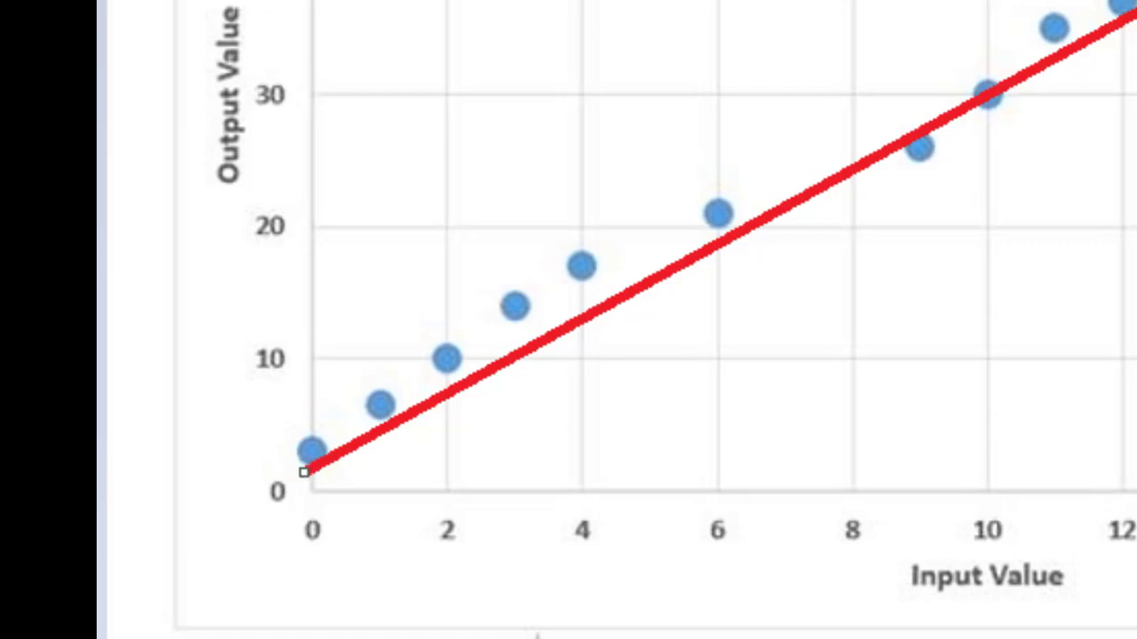
# Move the red line's left endpoint to just above 0 so it fits the points
pyautogui.moveTo(312, 428); pyautogui.dragTo(312, 98)
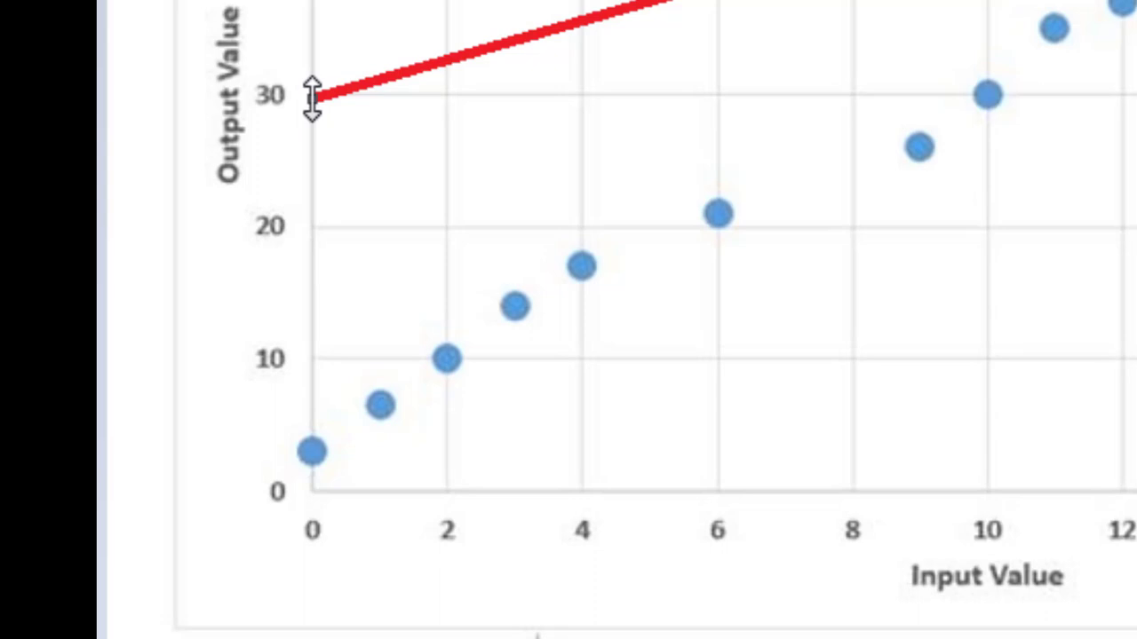
pyautogui.moveTo(312, 95); pyautogui.dragTo(310, 480)
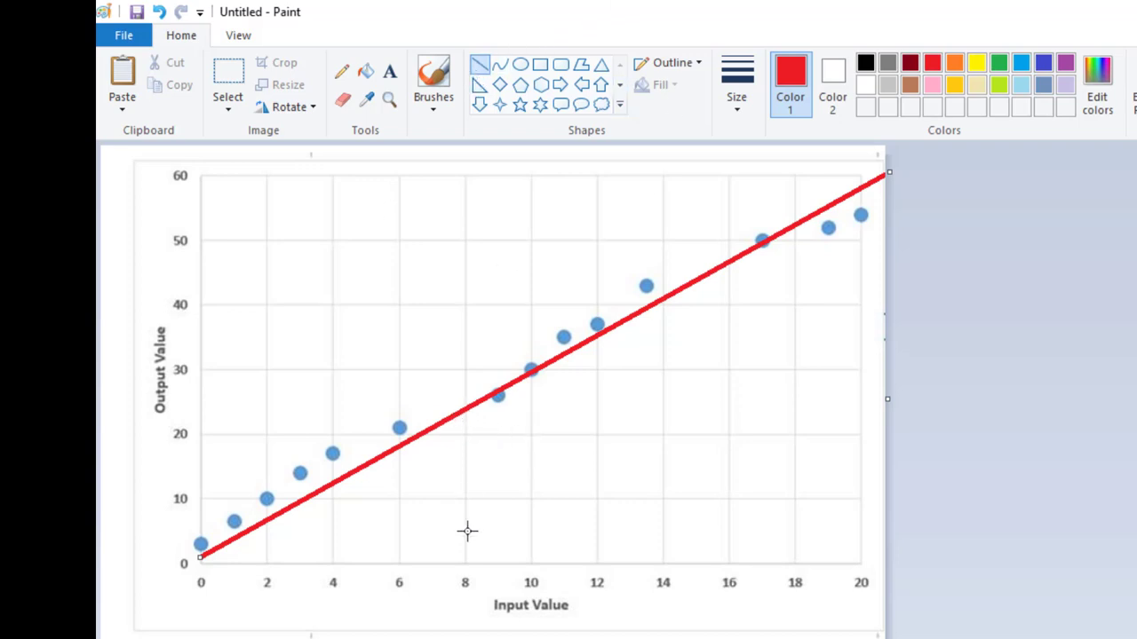
# Draw yellow vertical lines from inputs 8 and 14 up to the red best-fit line
pyautogui.moveTo(466, 568); pyautogui.dragTo(466, 408)
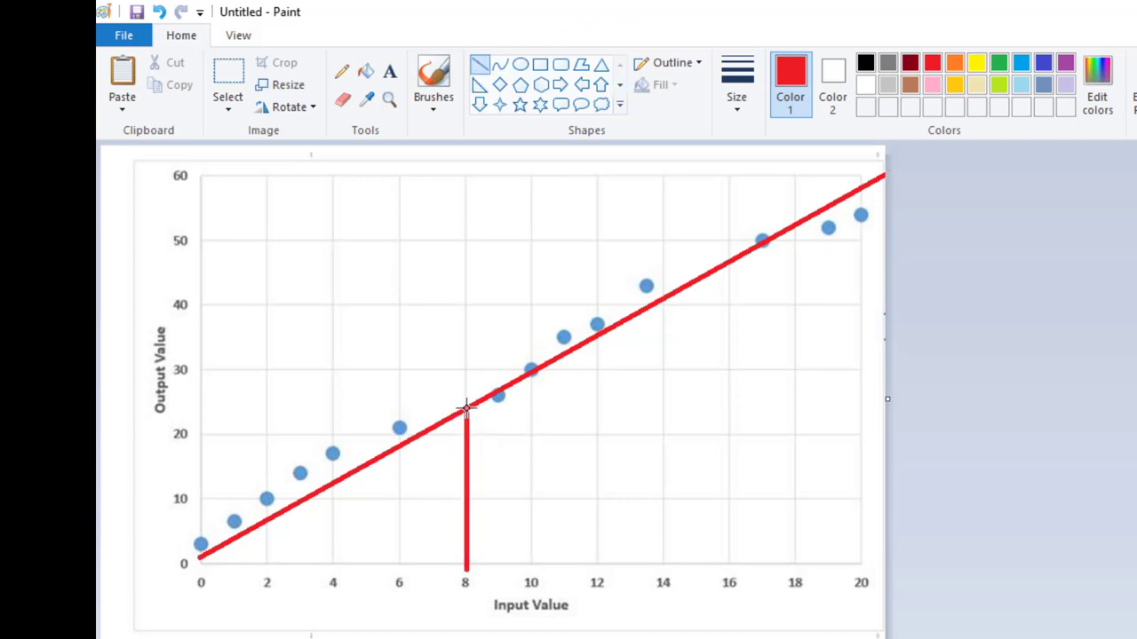
pyautogui.click(976, 64)
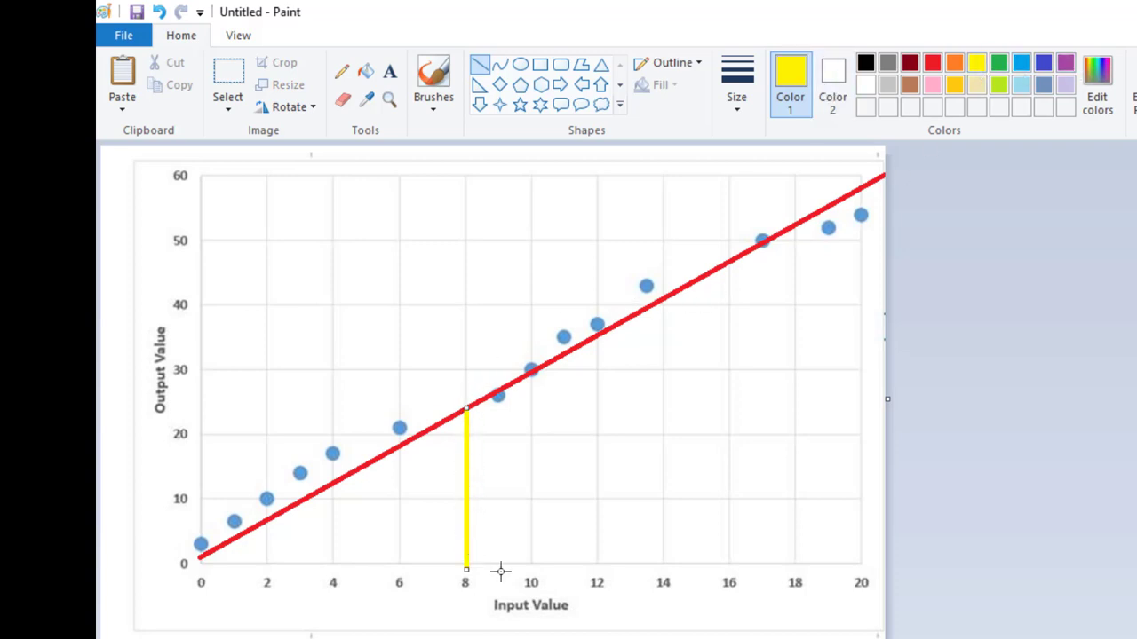
pyautogui.moveTo(661, 565); pyautogui.dragTo(661, 303)
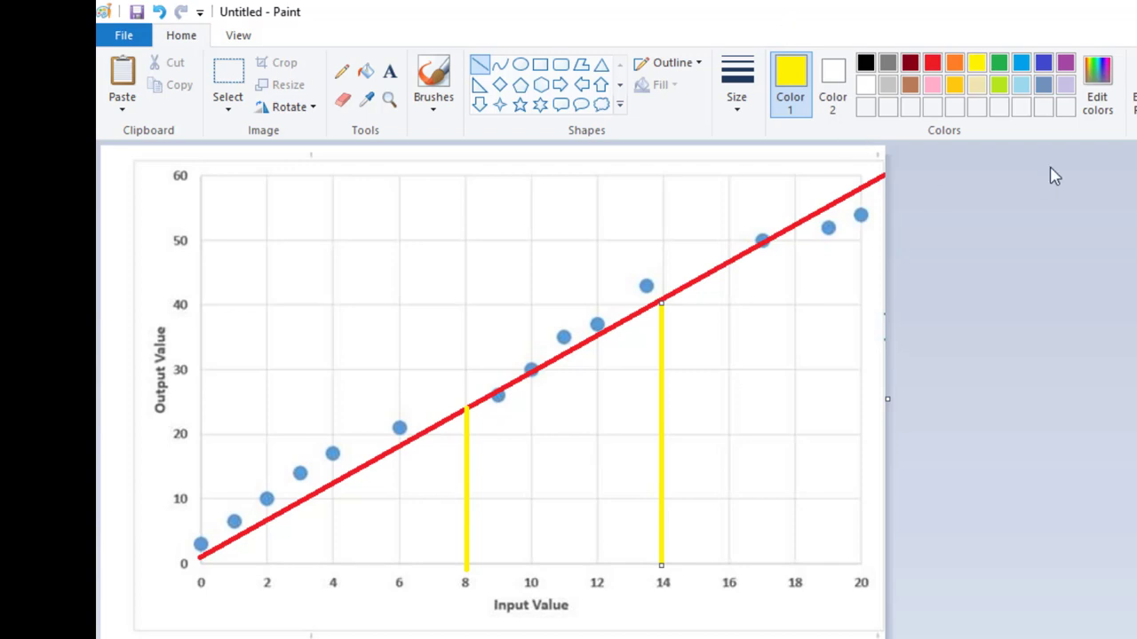
pyautogui.click(1044, 64)
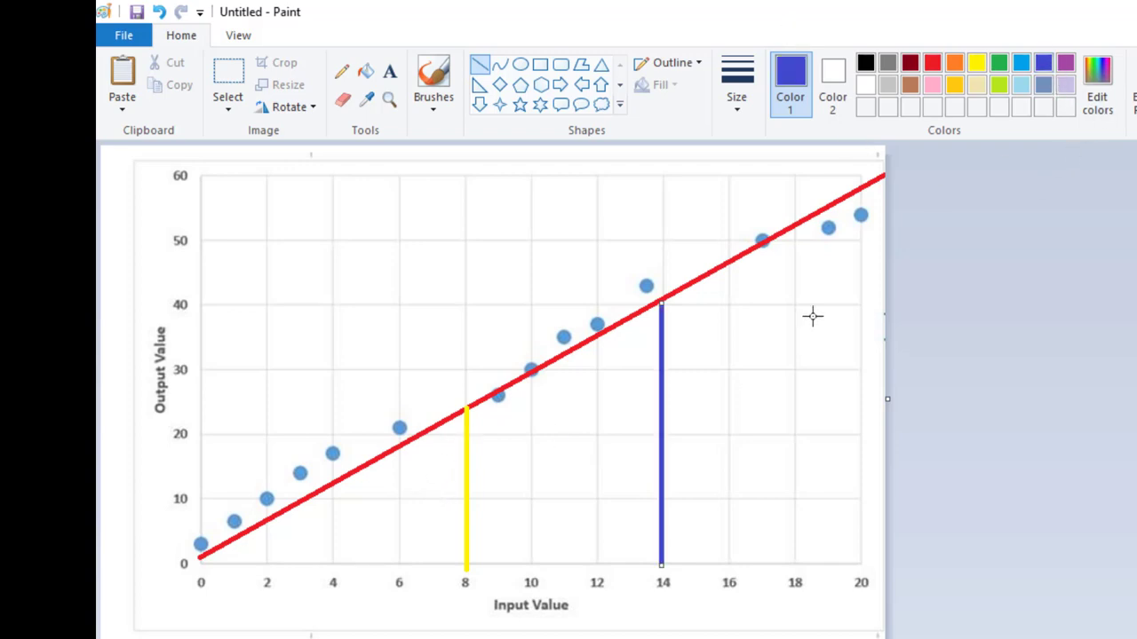
pyautogui.click(981, 62)
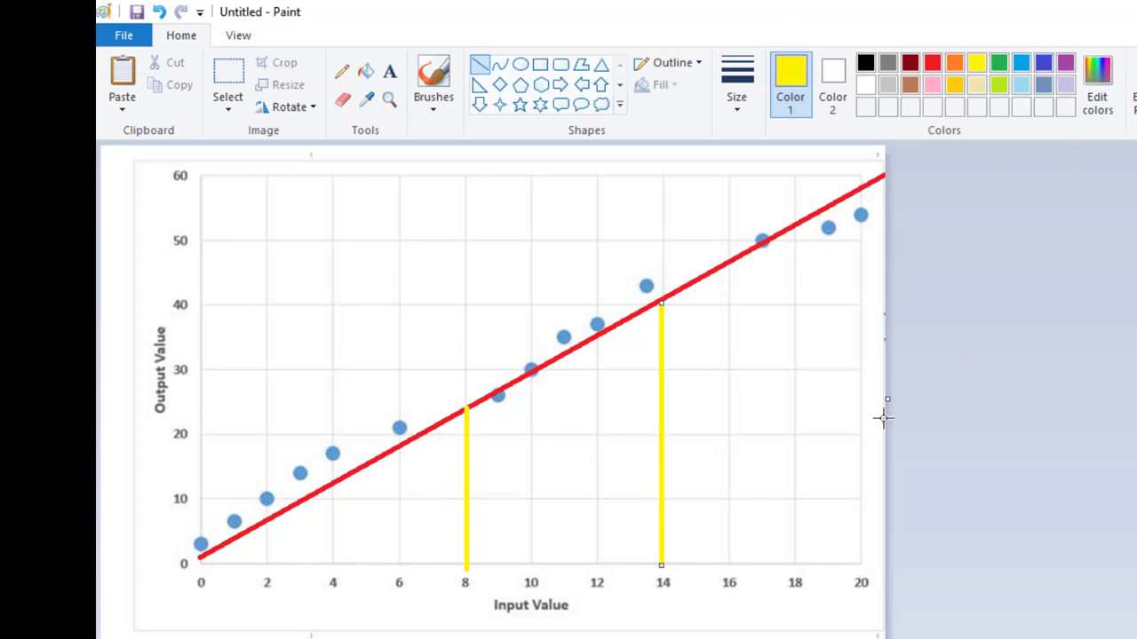
pyautogui.click(1044, 64)
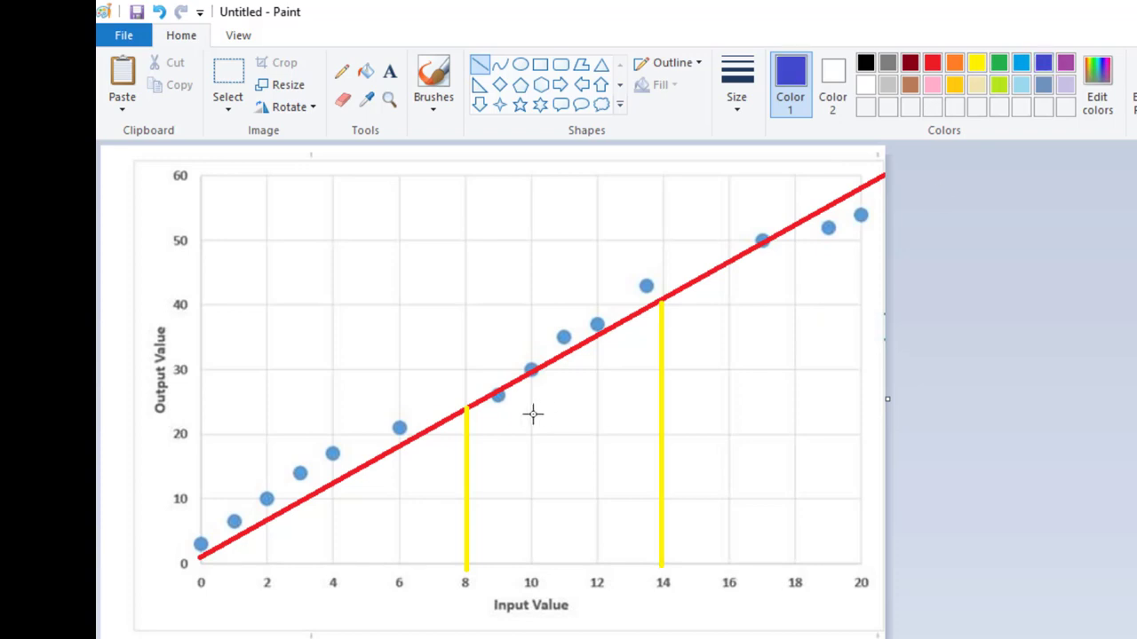
# Draw blue horizontals from the fit-line crossings at 8 and 14 across to 14 and to the y-axis
pyautogui.moveTo(466, 409); pyautogui.dragTo(659, 410)
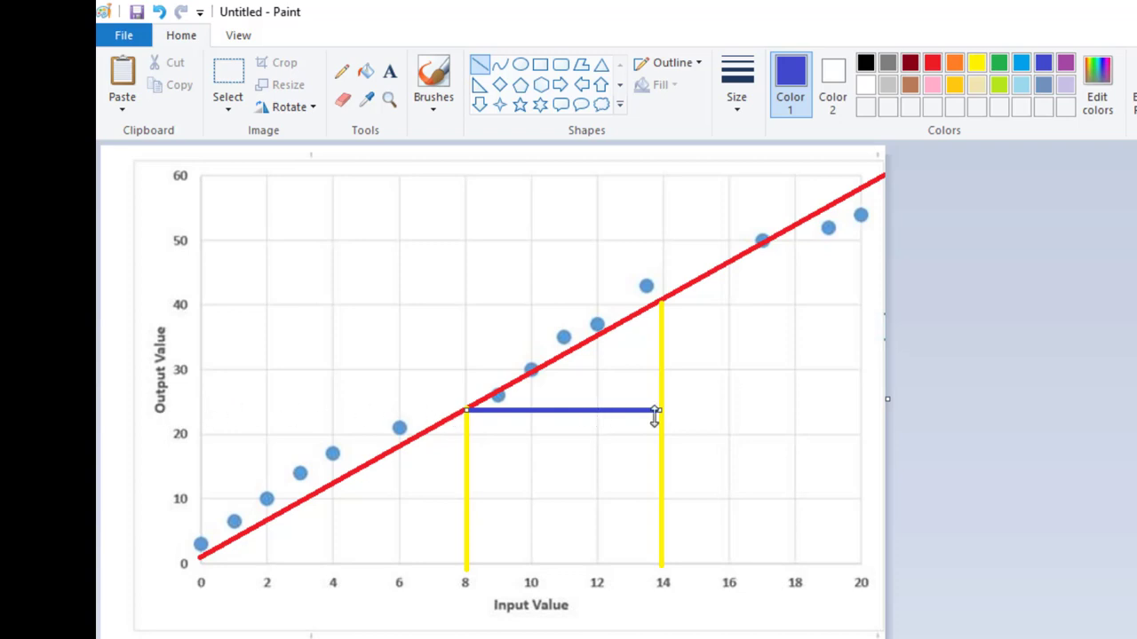
pyautogui.click(664, 298)
pyautogui.moveTo(664, 297); pyautogui.dragTo(195, 299)
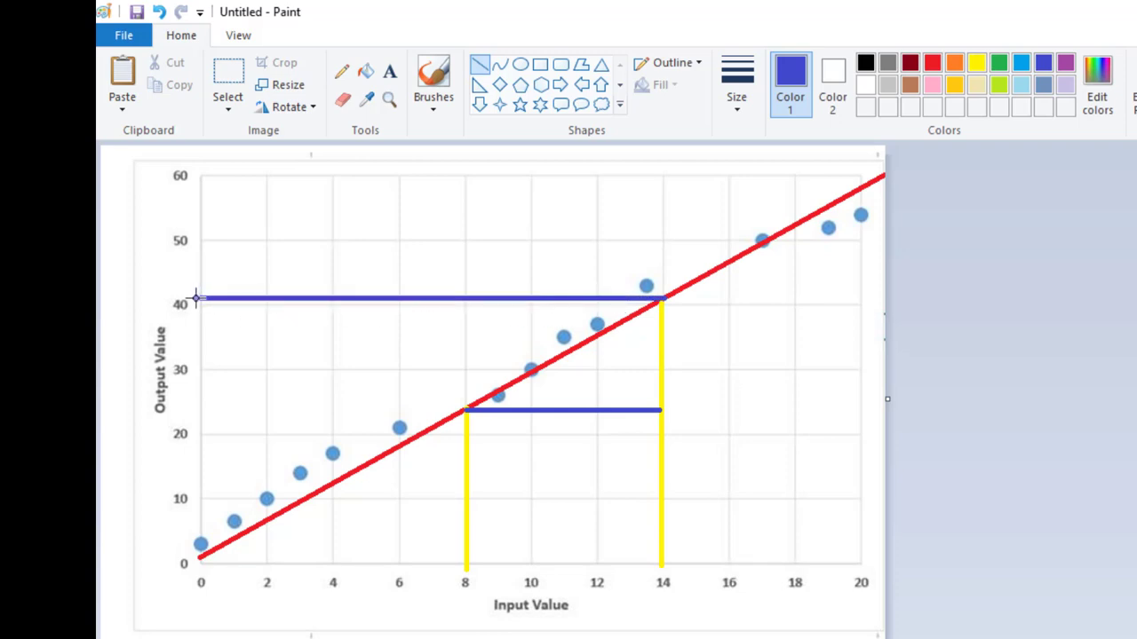
pyautogui.moveTo(465, 410); pyautogui.dragTo(199, 410)
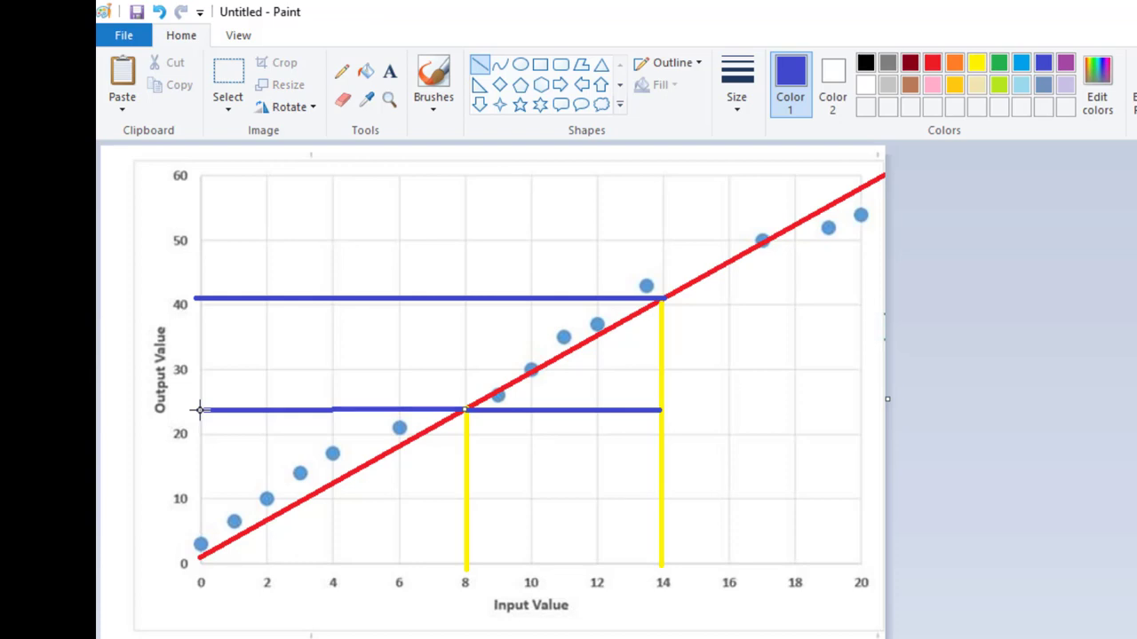